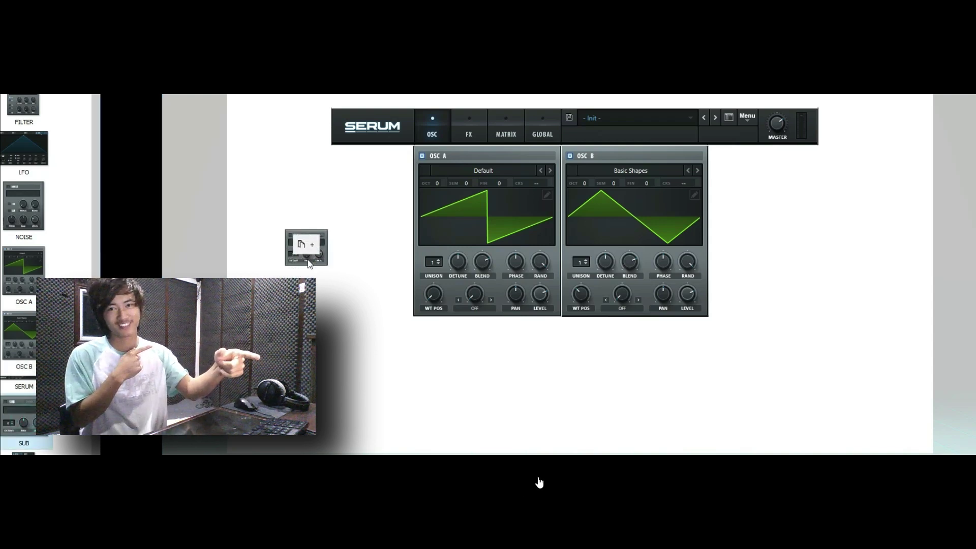
Enable the sub oscillator, mute oscillators A and B, and play notes to hear it
drag(23, 422, 366, 183)
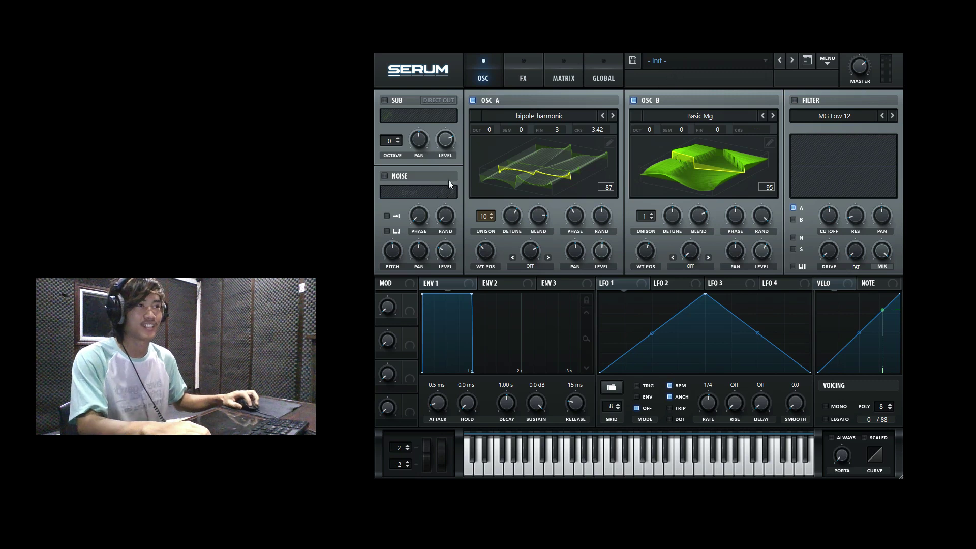
click(413, 100)
click(407, 98)
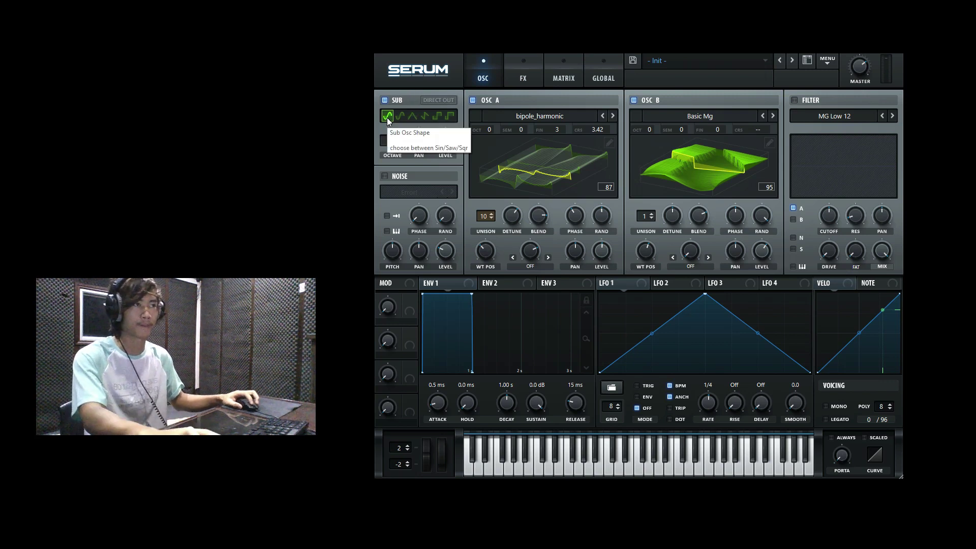
key(a)
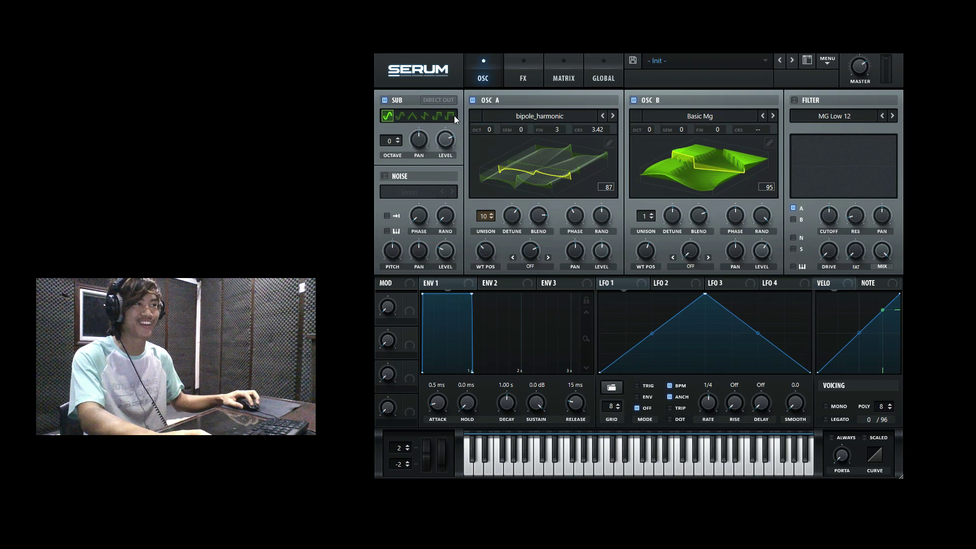
click(472, 100)
click(634, 100)
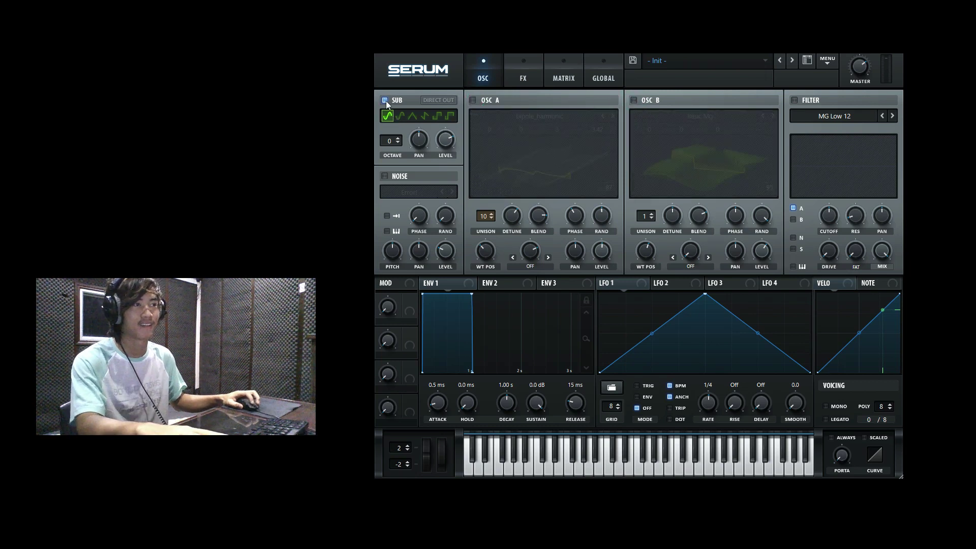
key(a)
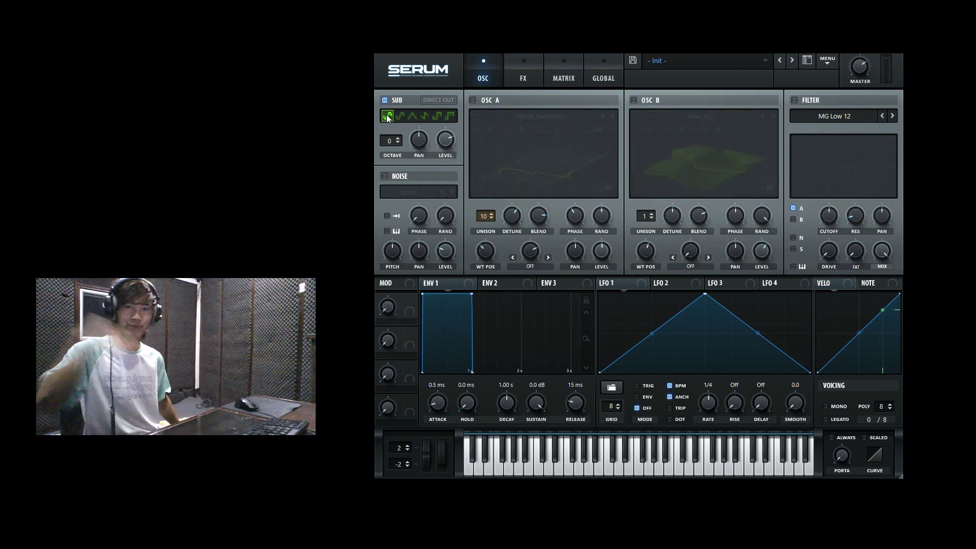
key(a)
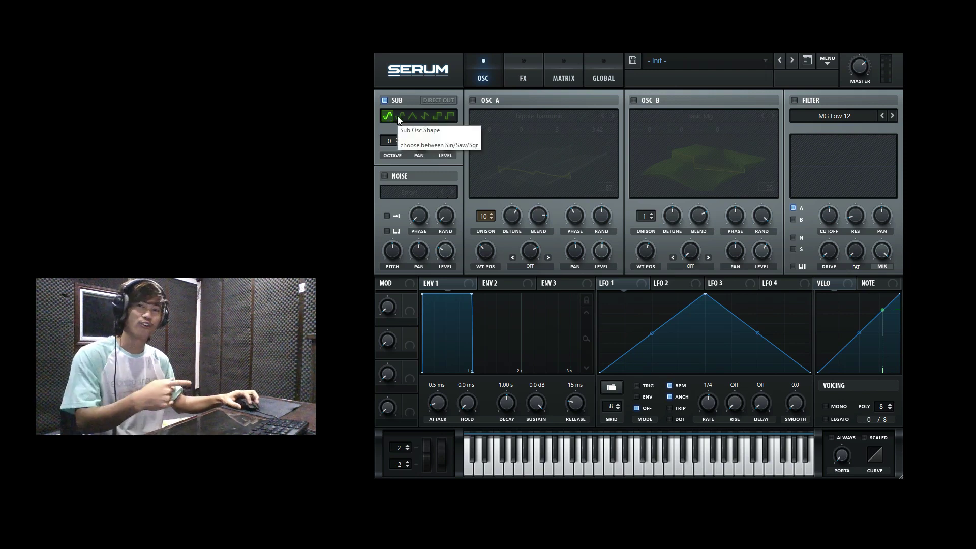
Audition the sub's triangle, saw, square and pulse shapes, then settle on sine
click(399, 117)
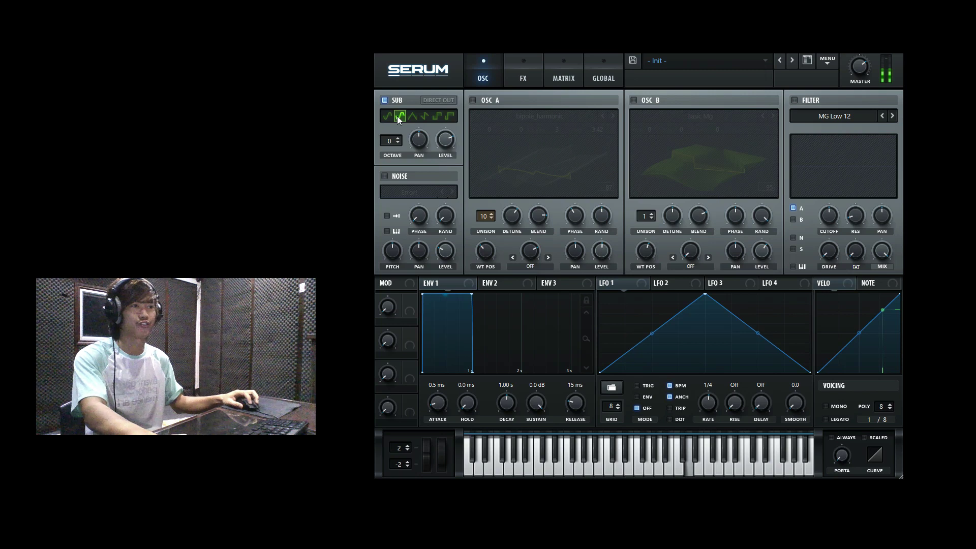
click(414, 117)
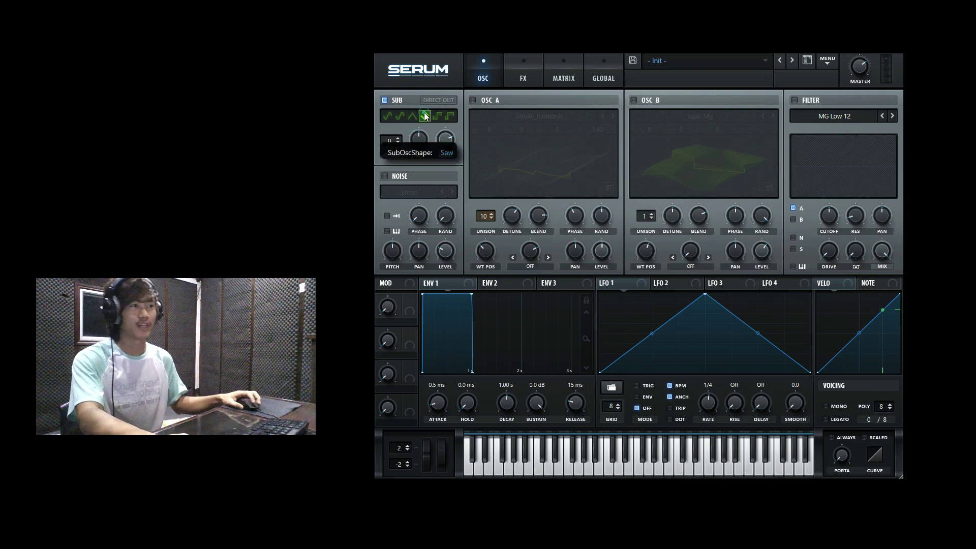
click(425, 115)
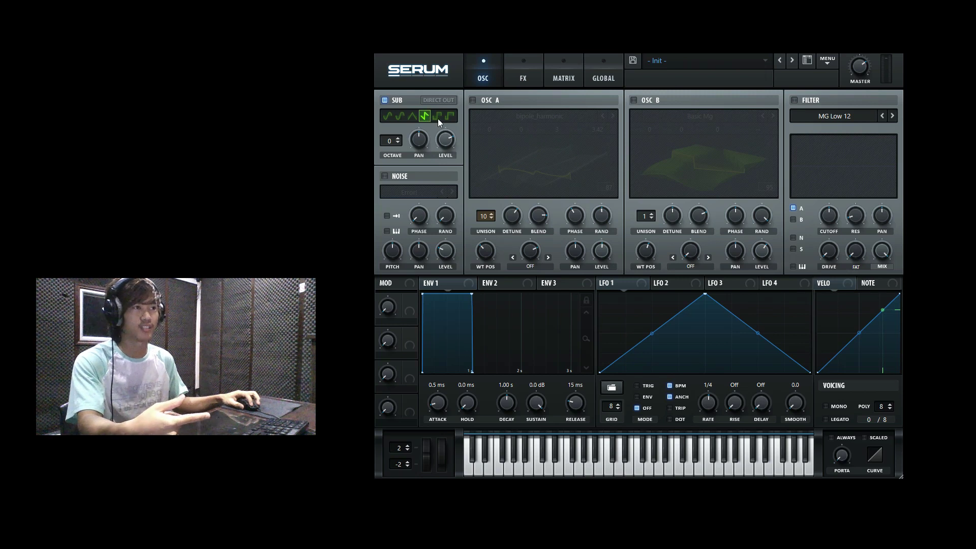
click(438, 118)
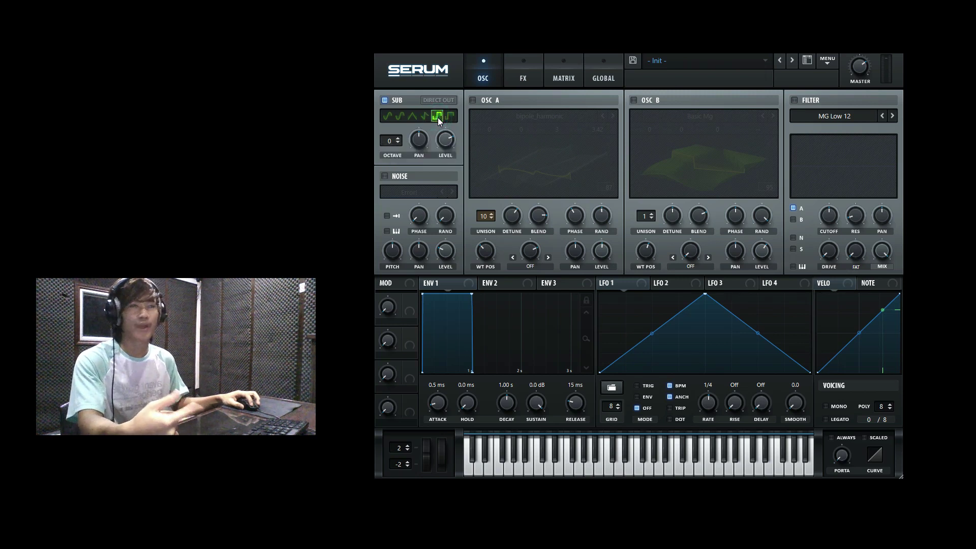
click(449, 116)
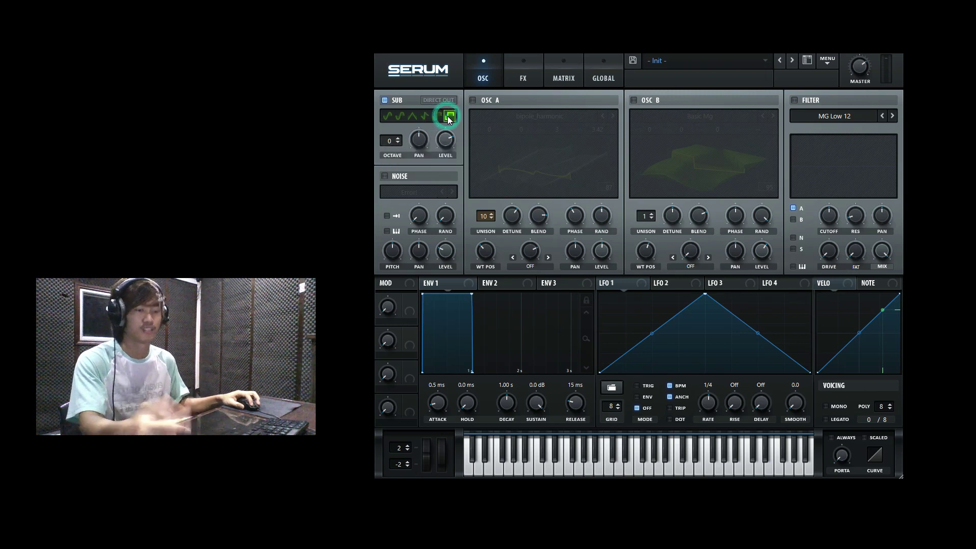
click(438, 117)
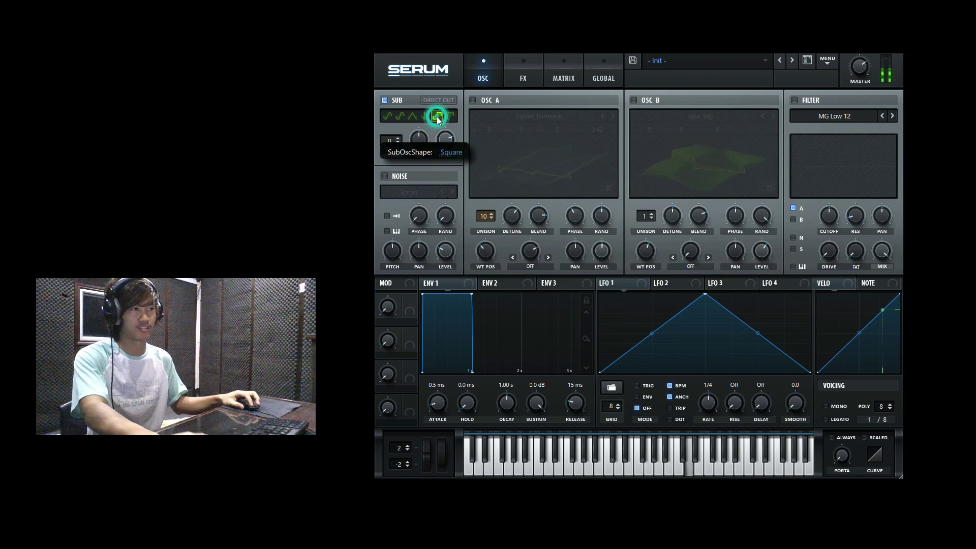
click(425, 117)
click(400, 116)
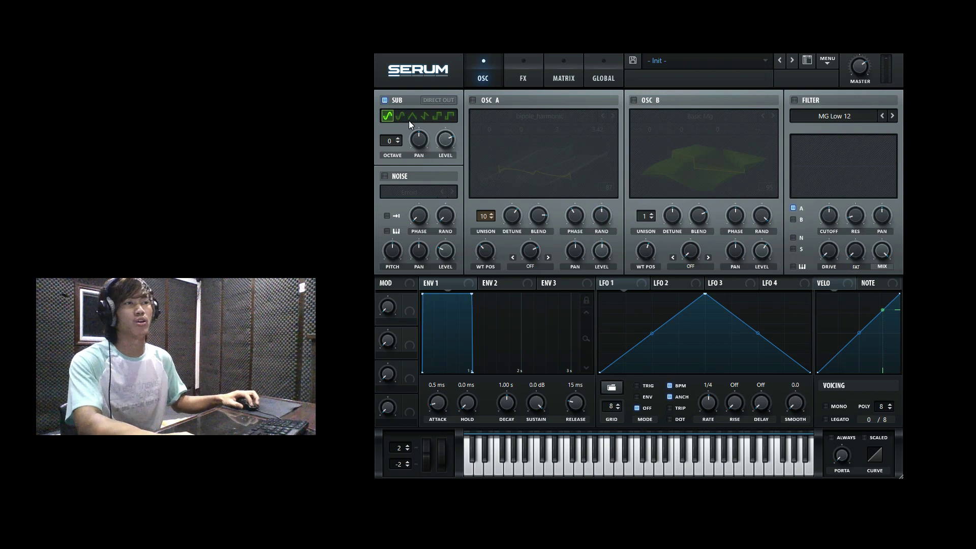
mouse_move(391, 141)
mouse_down()
mouse_move(393, 196)
mouse_move(418, 115)
mouse_move(415, 152)
mouse_move(448, 141)
mouse_up()
drag(432, 211, 438, 152)
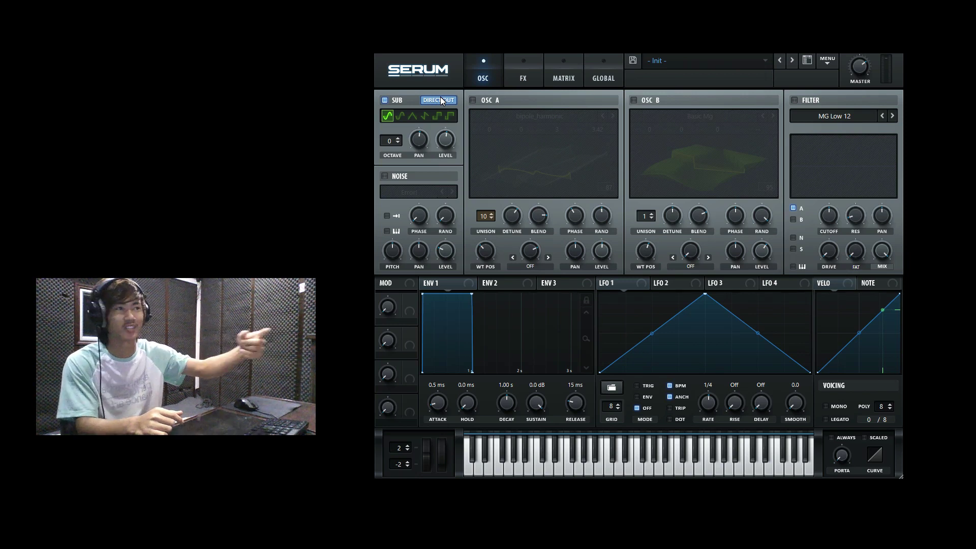
Toggle the sub's direct output on and off, then drop the sub octave to -4
click(438, 100)
click(438, 102)
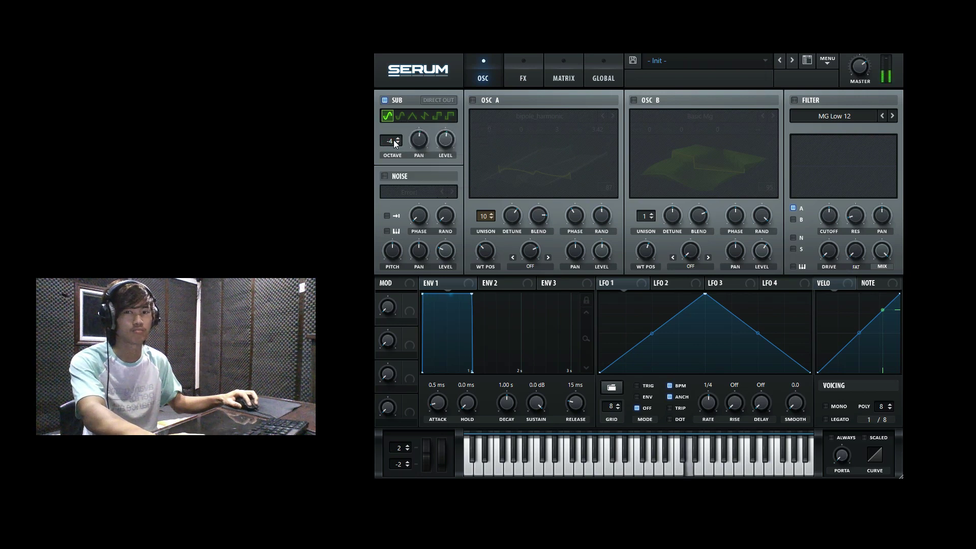
drag(392, 141, 394, 150)
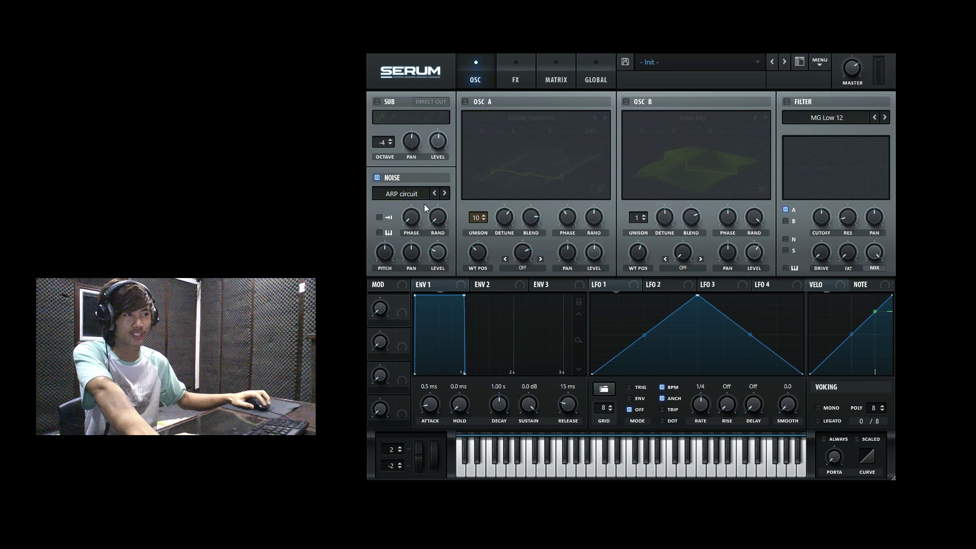
Browse the noise sample list, keep ARP circuit, and set the noise pitch to 35%
click(402, 194)
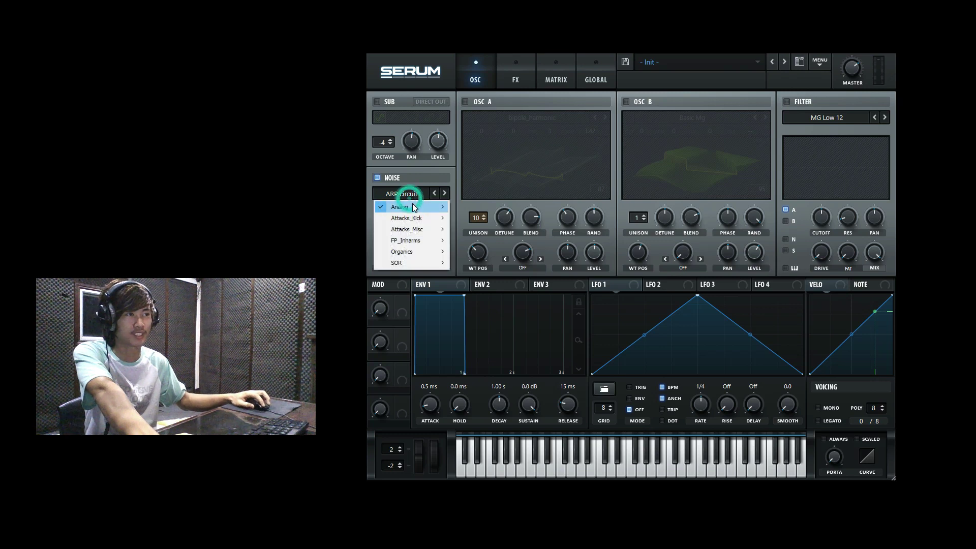
mouse_move(404, 207)
click(478, 220)
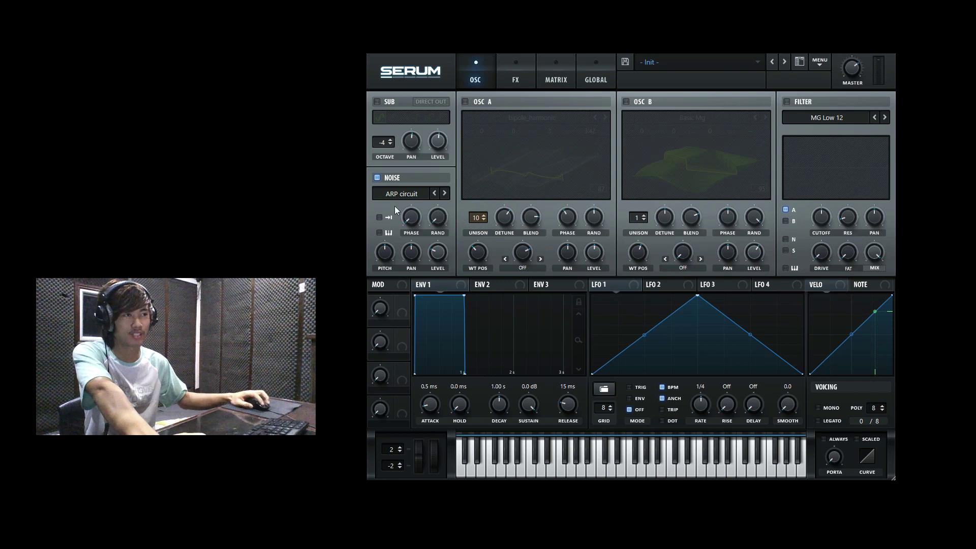
click(409, 192)
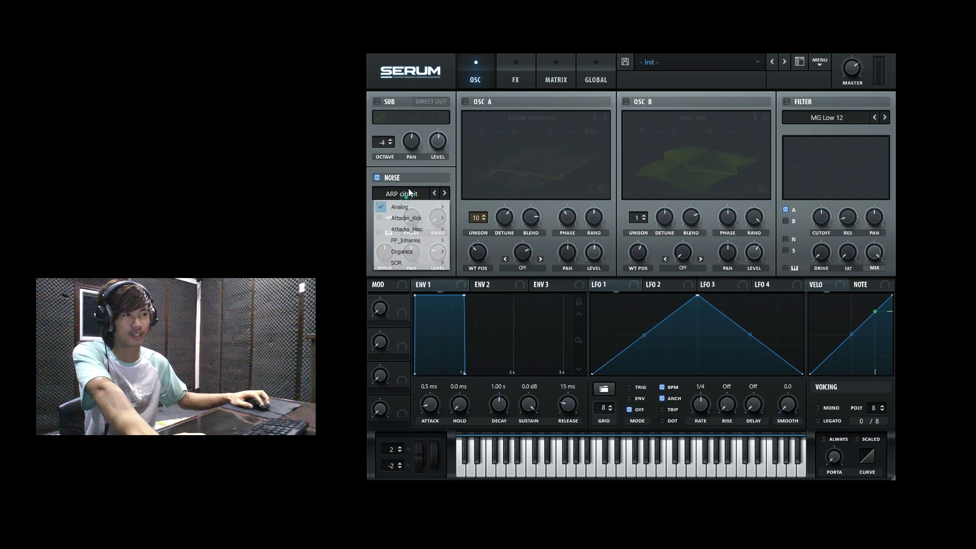
click(445, 167)
drag(387, 254, 376, 286)
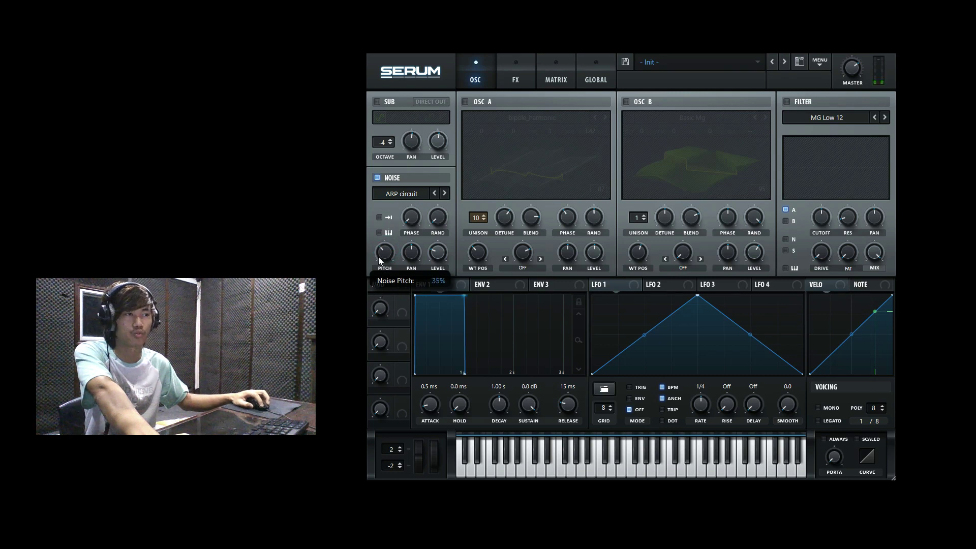
Load XF_KikAtk_11 as the noise sample and adjust its pitch
click(403, 194)
mouse_move(408, 218)
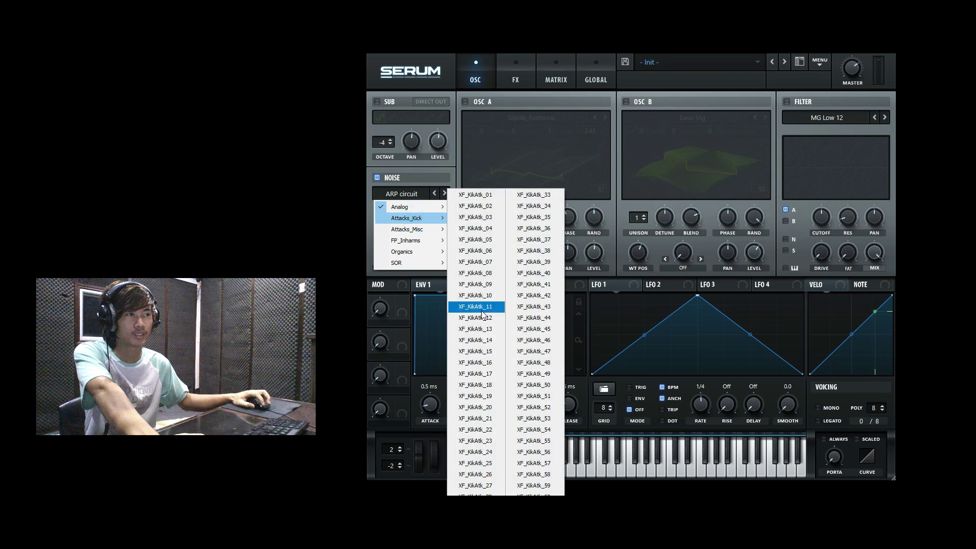
click(477, 307)
mouse_move(386, 254)
mouse_down()
mouse_move(387, 263)
mouse_move(388, 238)
mouse_up()
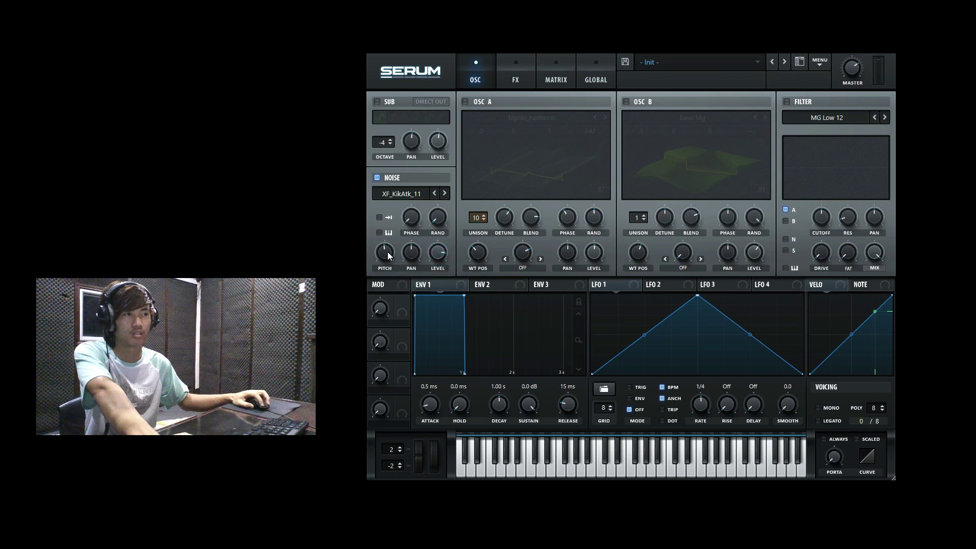
Set the noise pitch to 30%, try random phase, and reduce phase to about 5%
drag(387, 255, 387, 278)
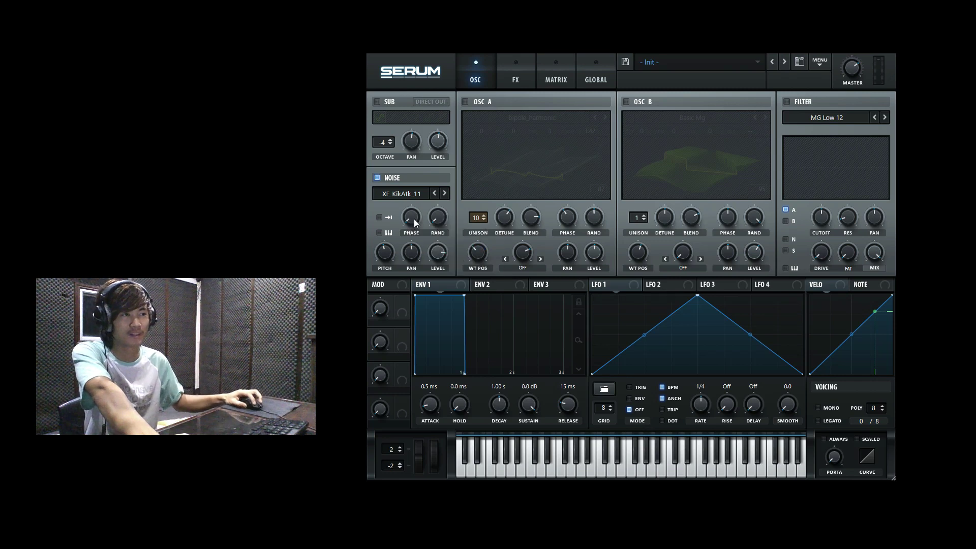
drag(415, 221, 414, 218)
drag(424, 106, 425, 99)
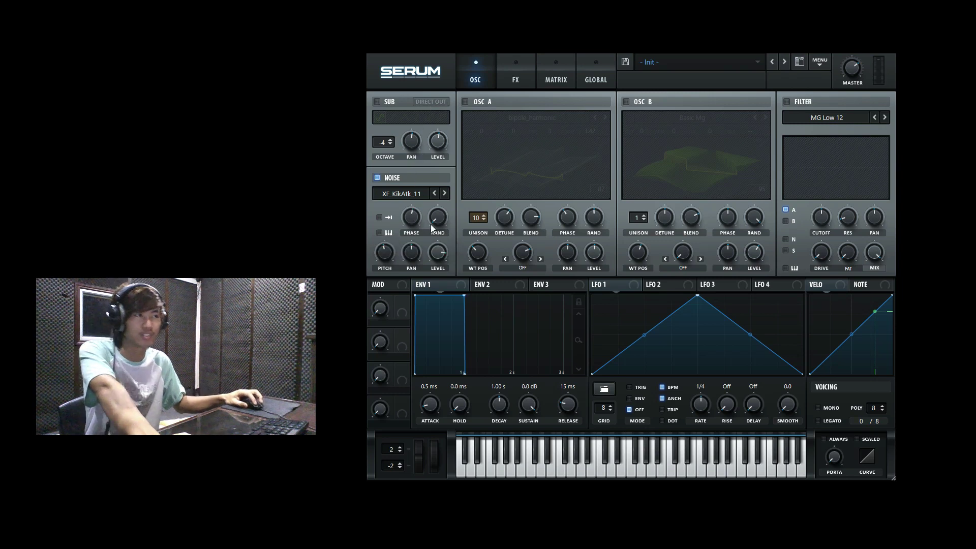
drag(438, 221, 413, 208)
drag(414, 271, 404, 269)
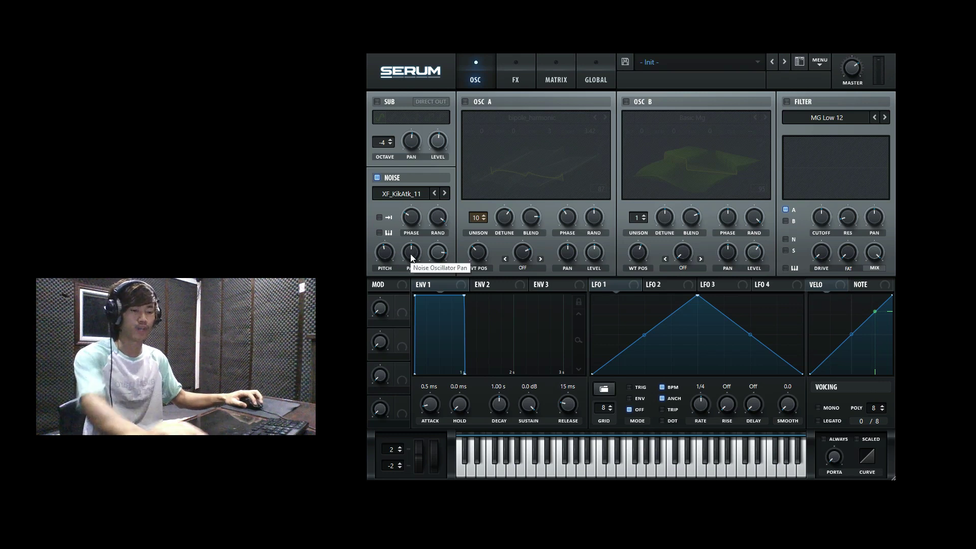
Pan the noise oscillator about halfway left and lower its level toward 53%
drag(411, 258, 411, 228)
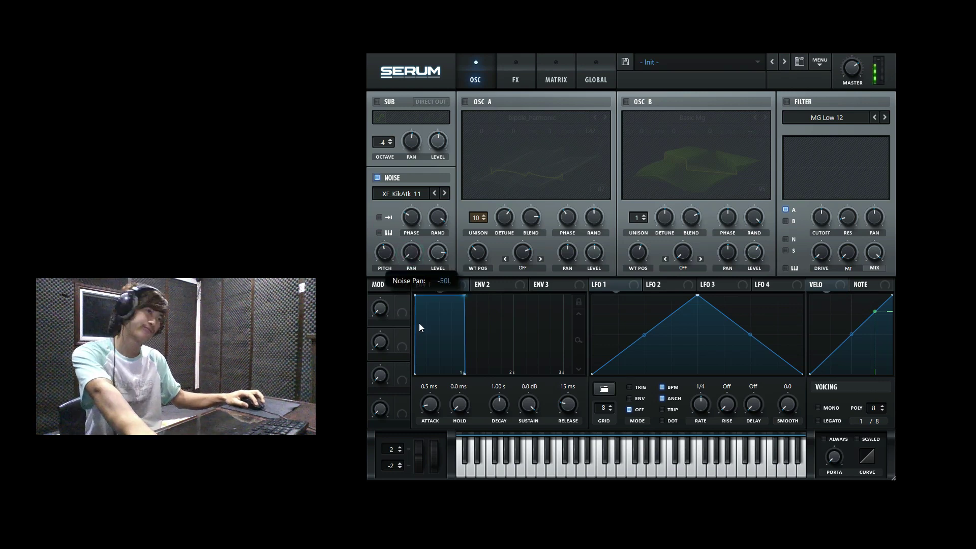
drag(439, 280, 435, 282)
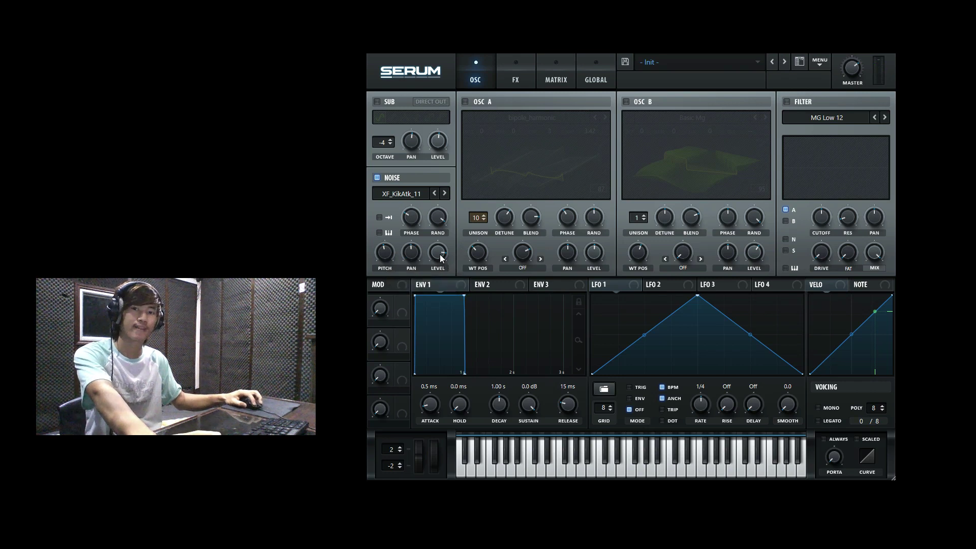
mouse_move(438, 252)
drag(435, 285, 439, 278)
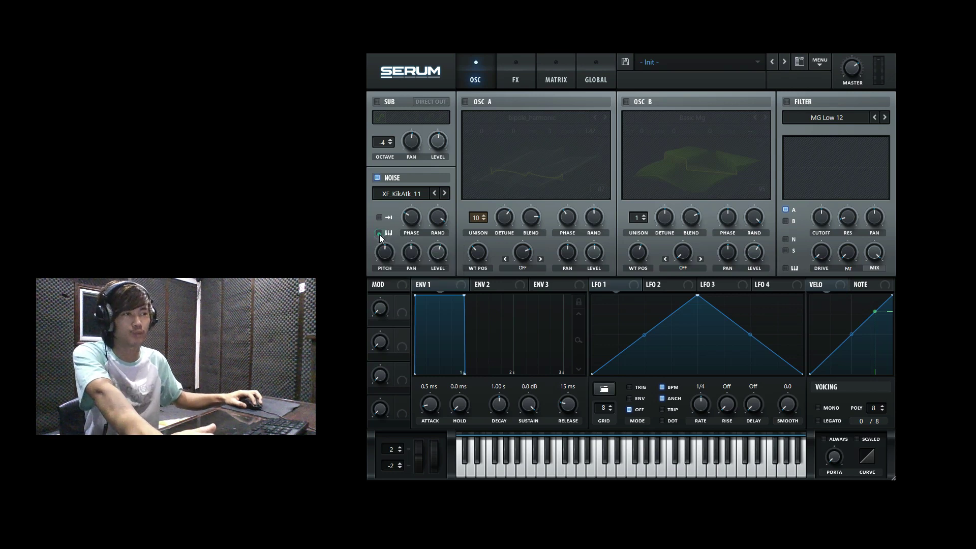
Turn on noise oscillator key tracking and play a note to audition it
click(379, 234)
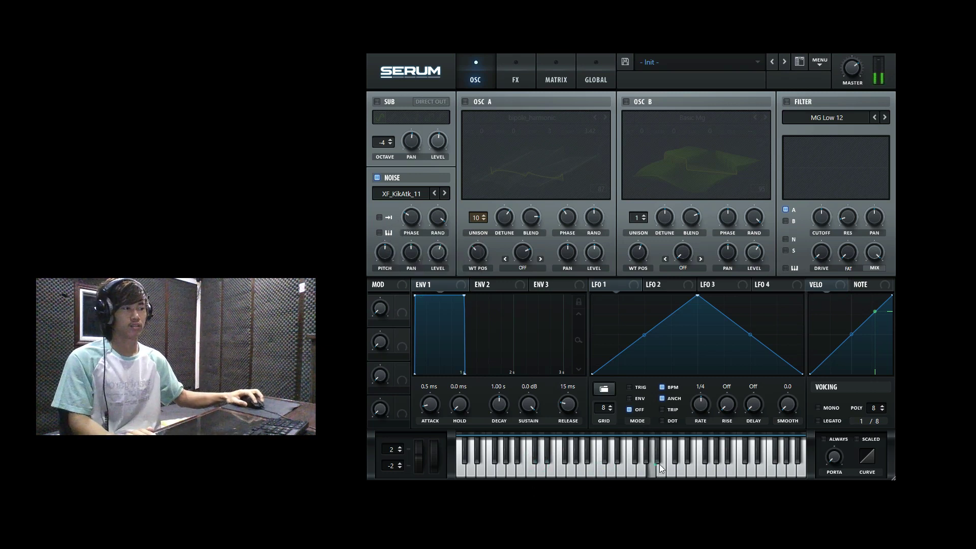
click(611, 461)
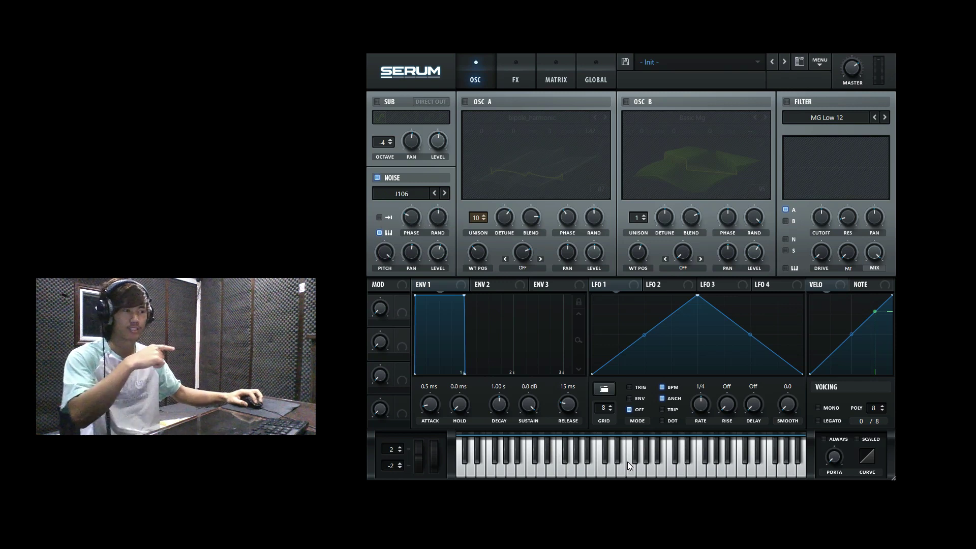
click(609, 470)
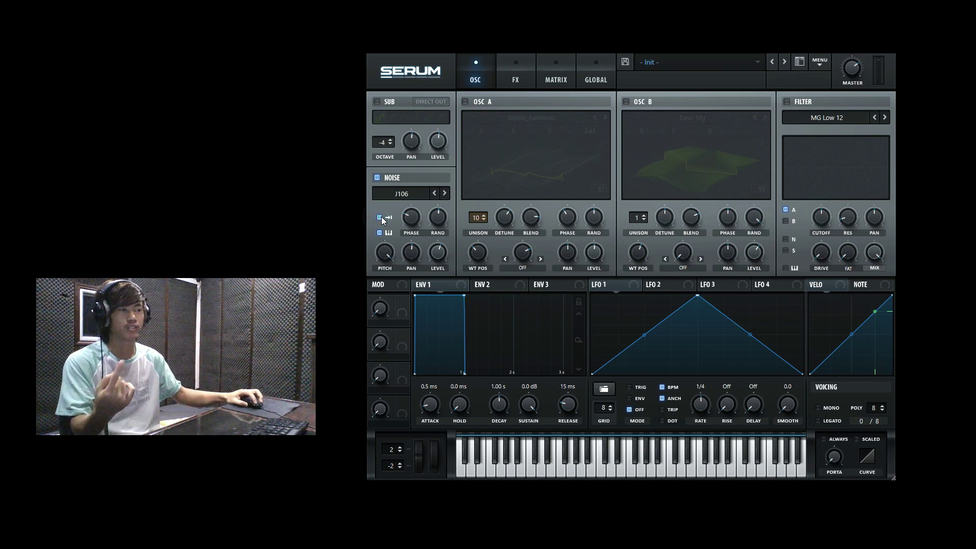
click(600, 468)
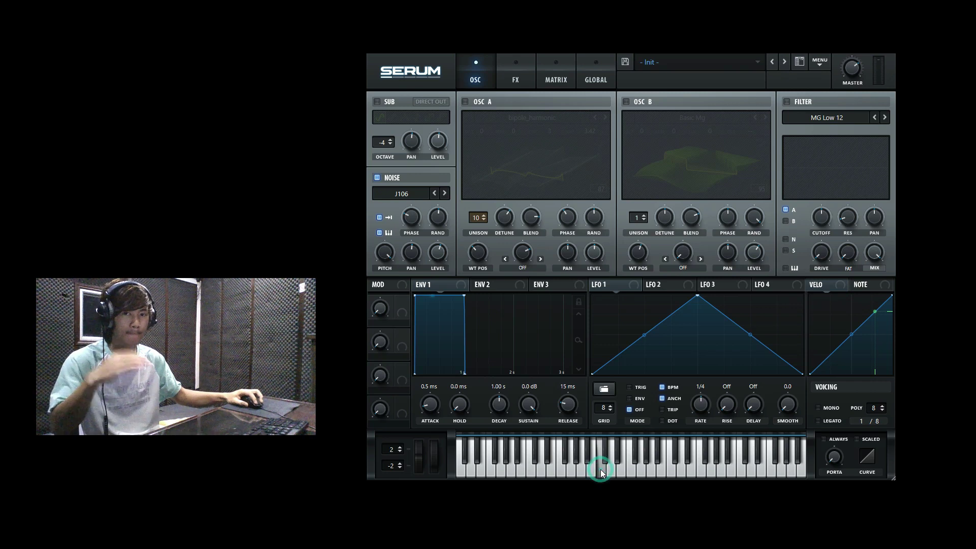
click(600, 469)
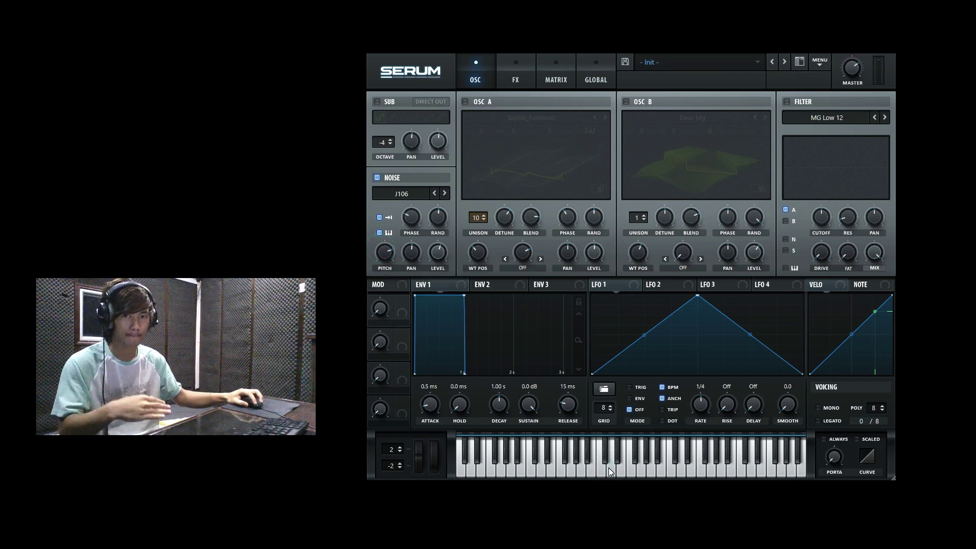
click(610, 468)
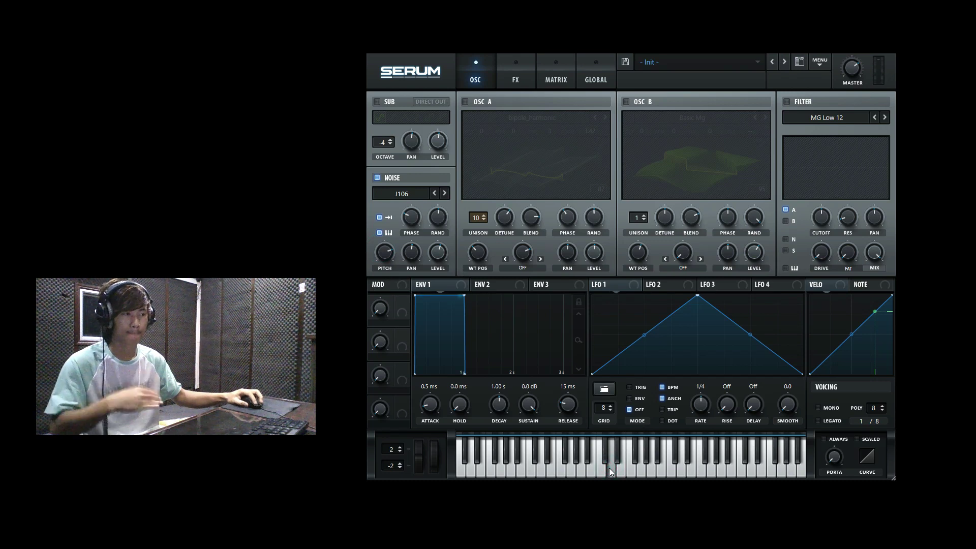
click(610, 467)
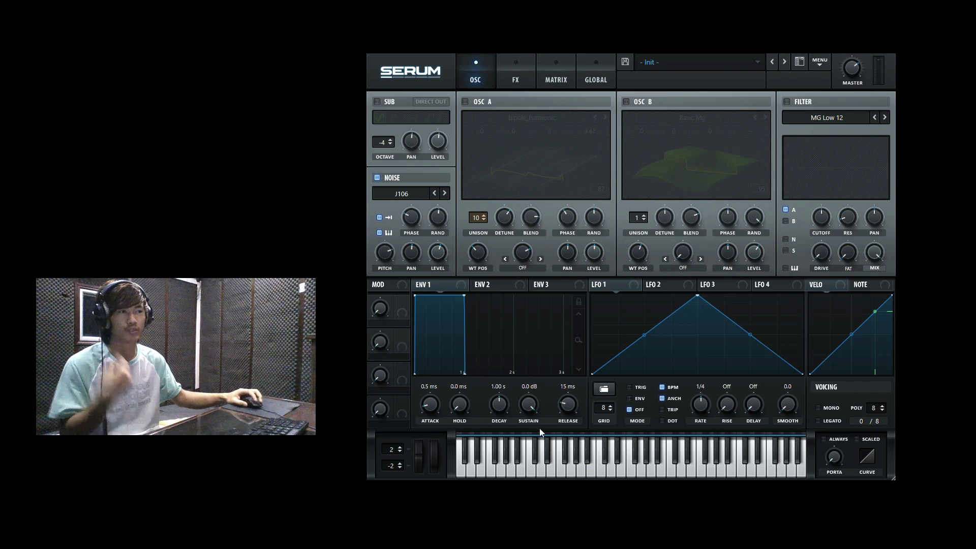
click(598, 472)
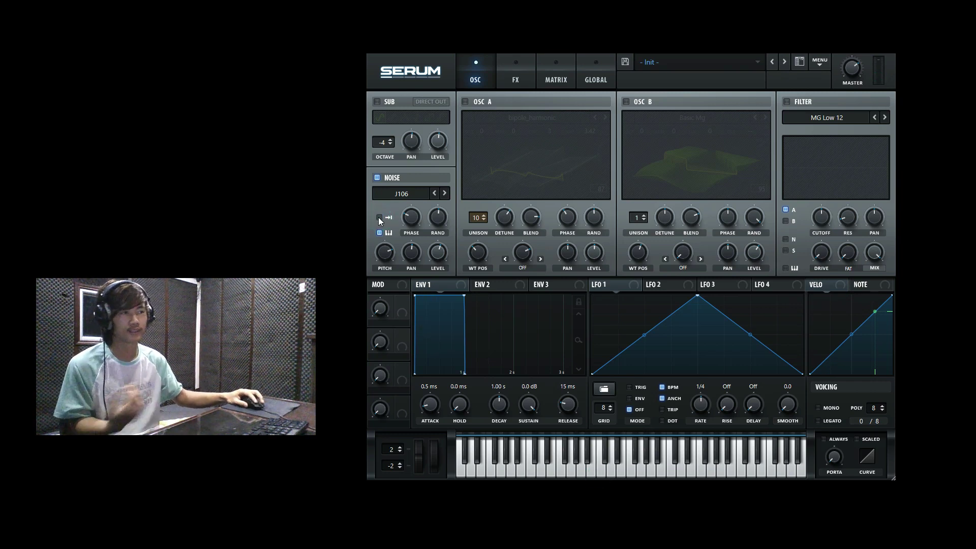
click(379, 217)
click(599, 469)
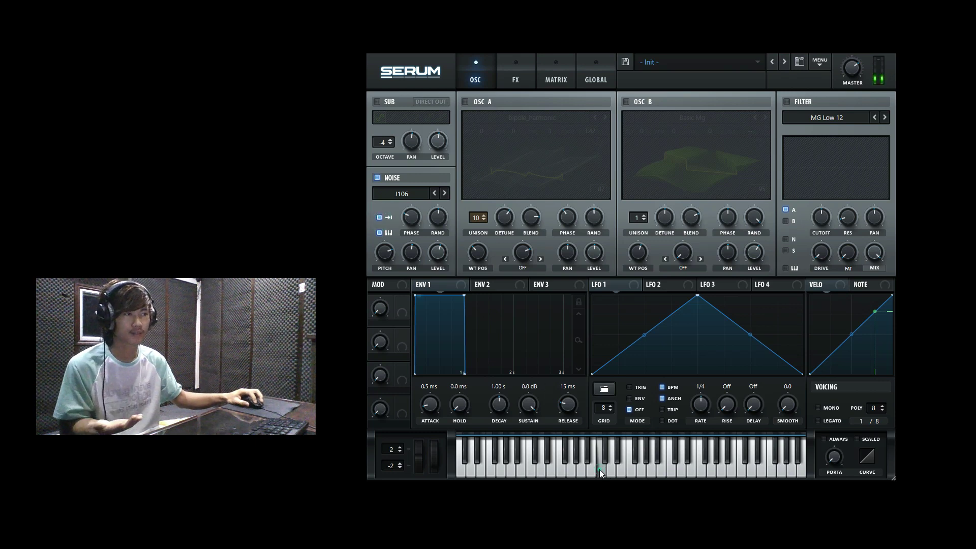
click(379, 217)
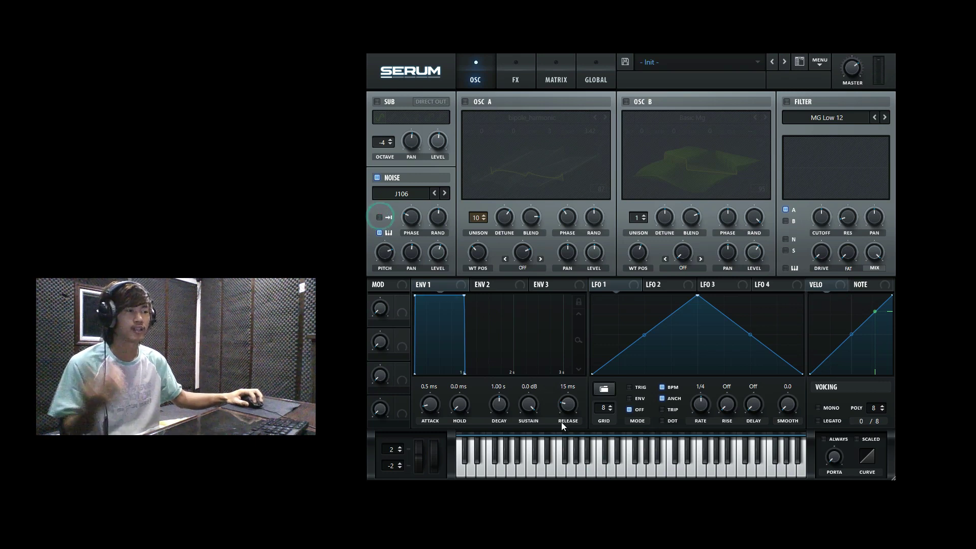
click(600, 471)
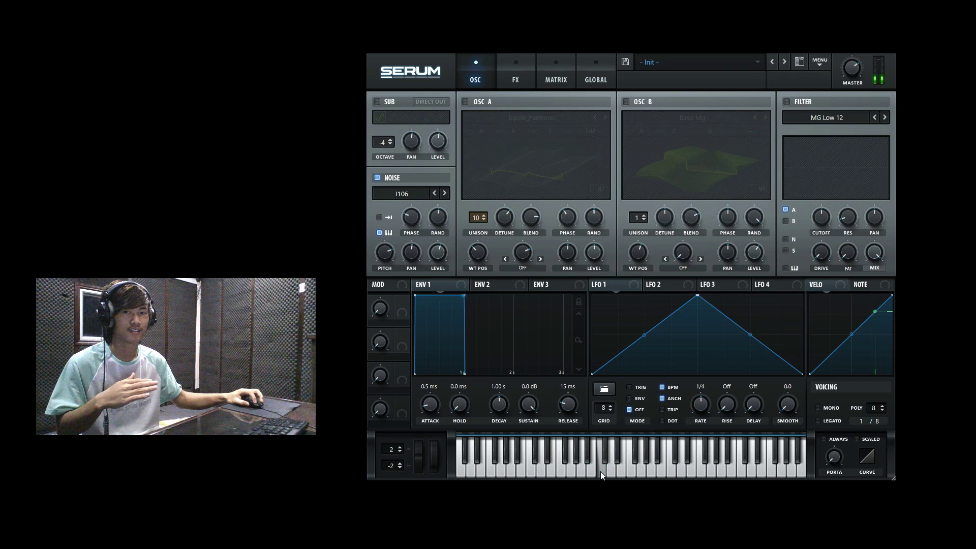
click(378, 177)
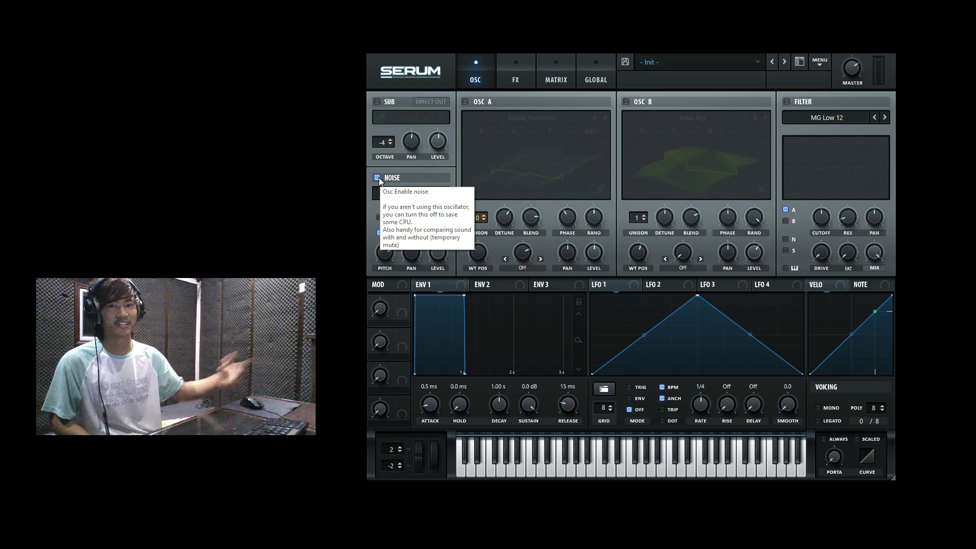